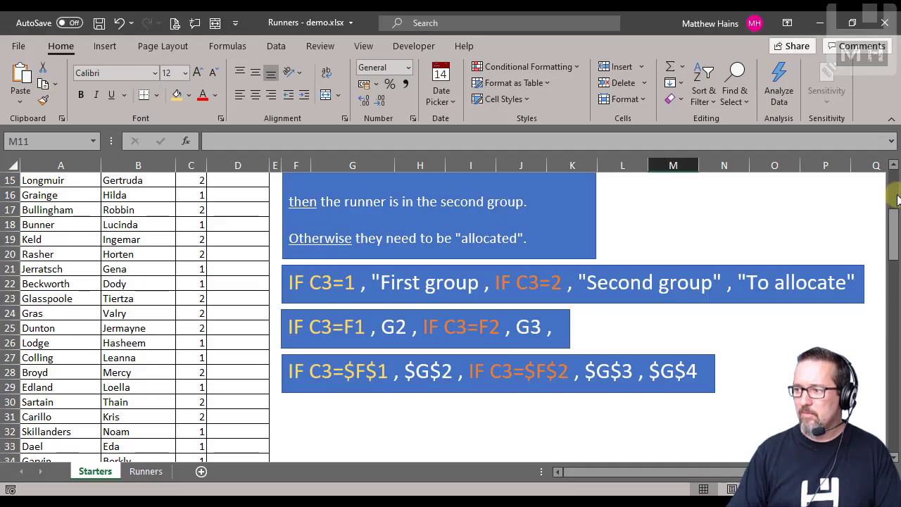
- Compare the first runner's XP in C3 with the XP key in F2:F3 and the group labels in G2:G4
scroll(894, 204, up, 5)
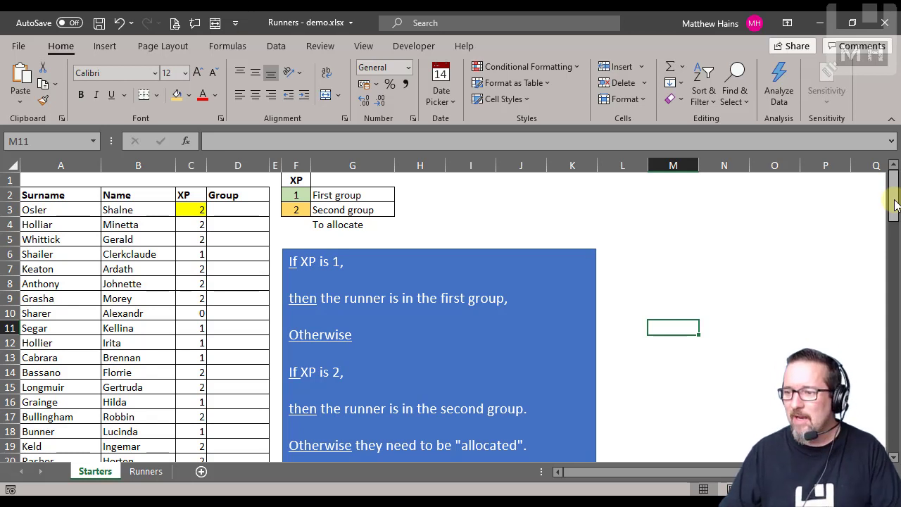
click(510, 211)
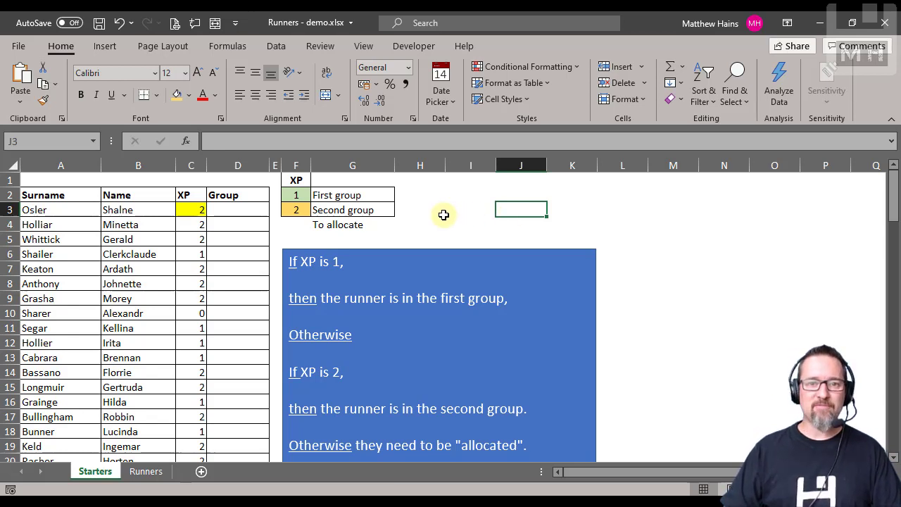
click(378, 199)
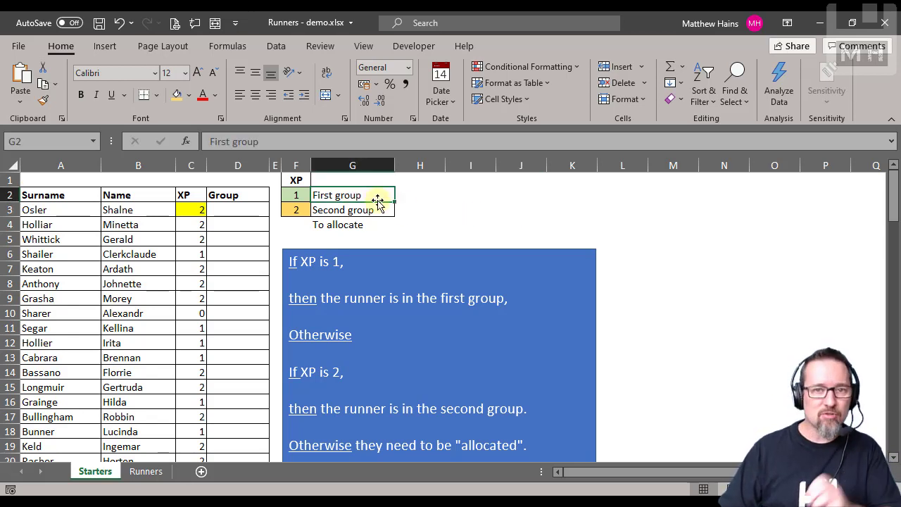
click(378, 211)
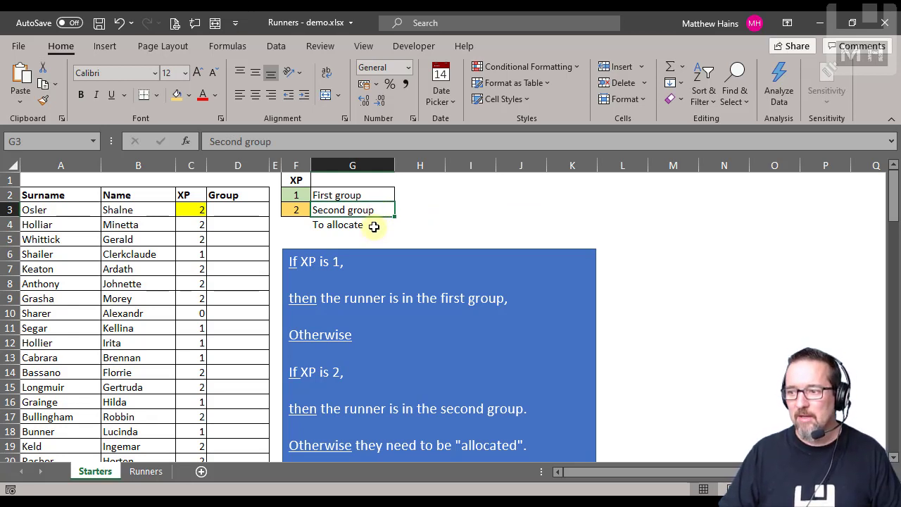
click(377, 225)
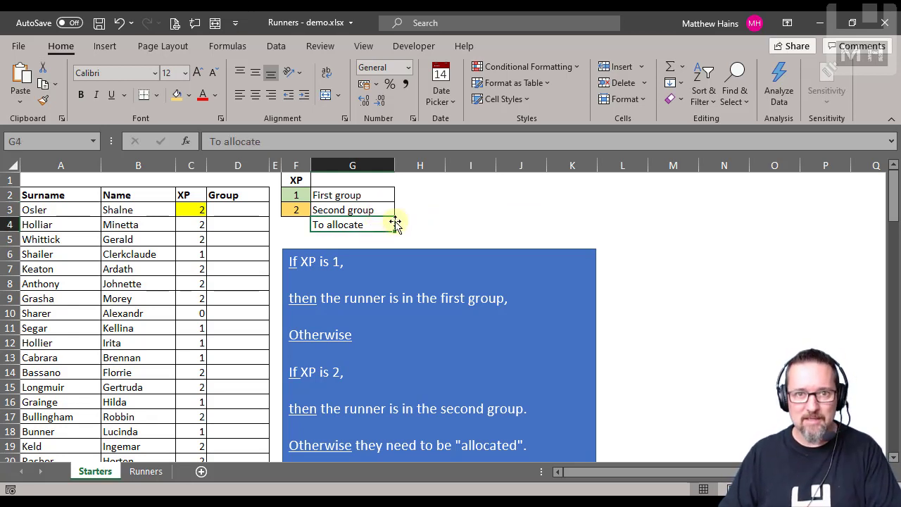
click(200, 208)
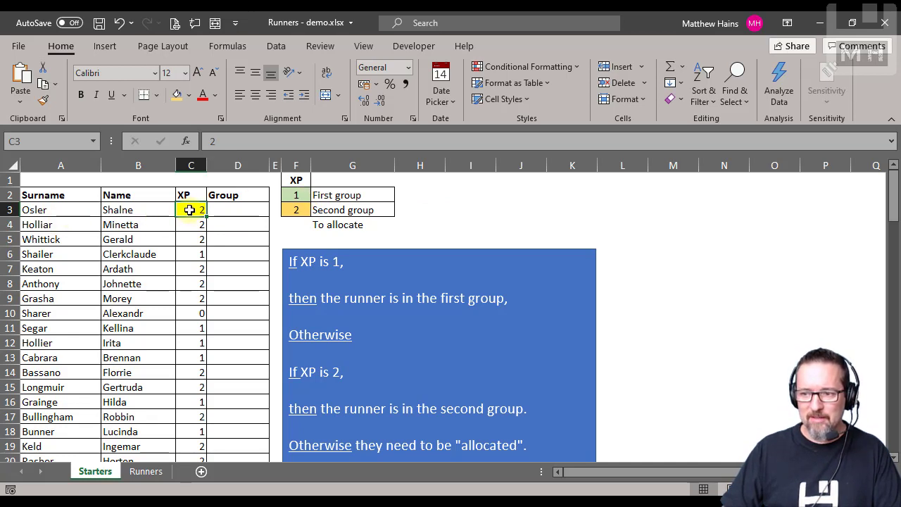
click(302, 194)
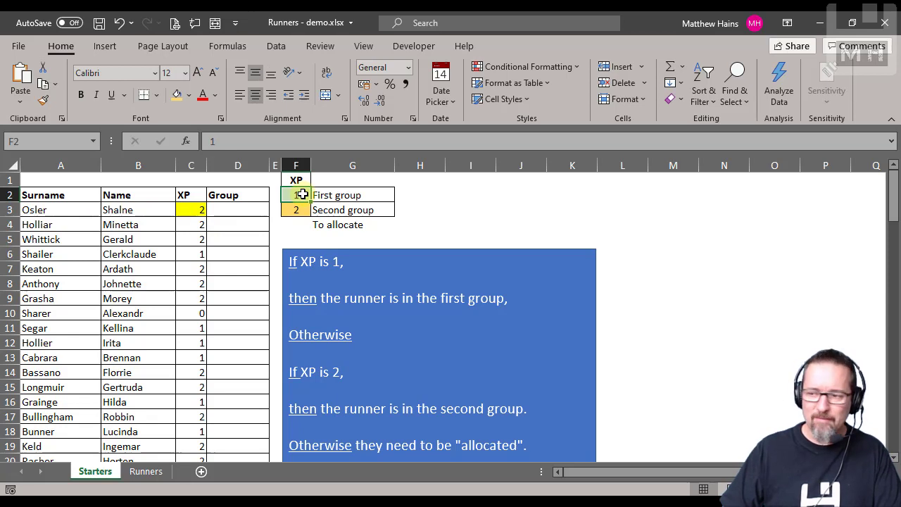
click(372, 194)
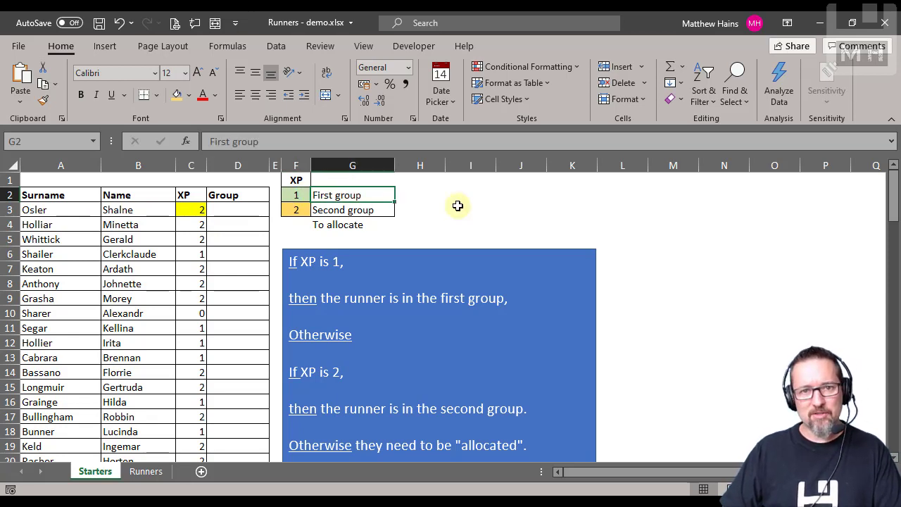
click(190, 209)
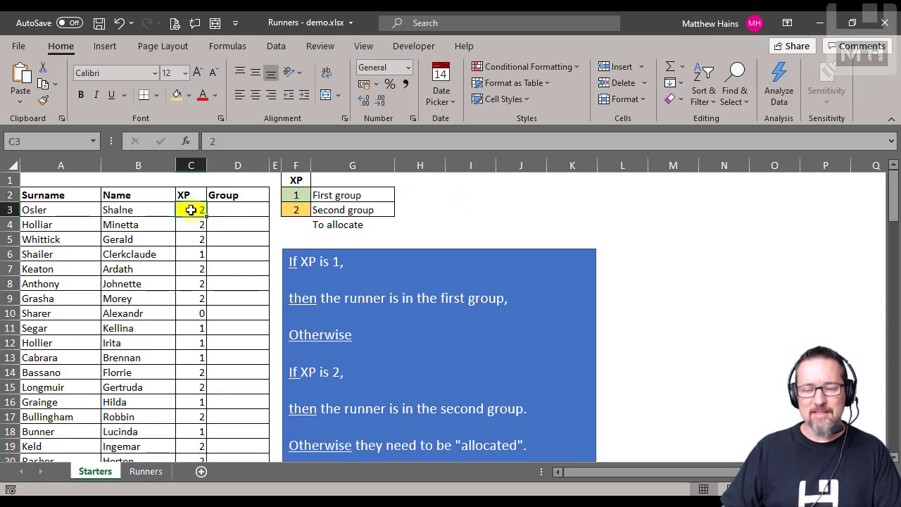
click(377, 210)
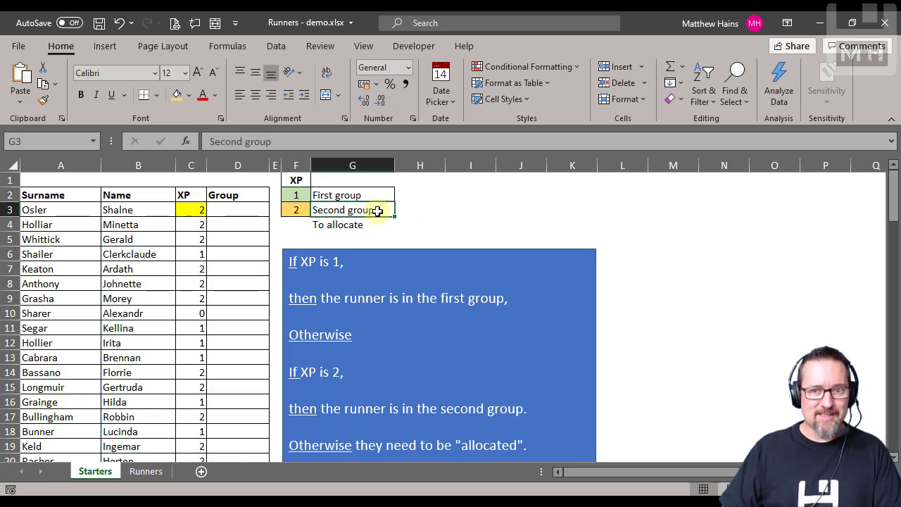
click(373, 224)
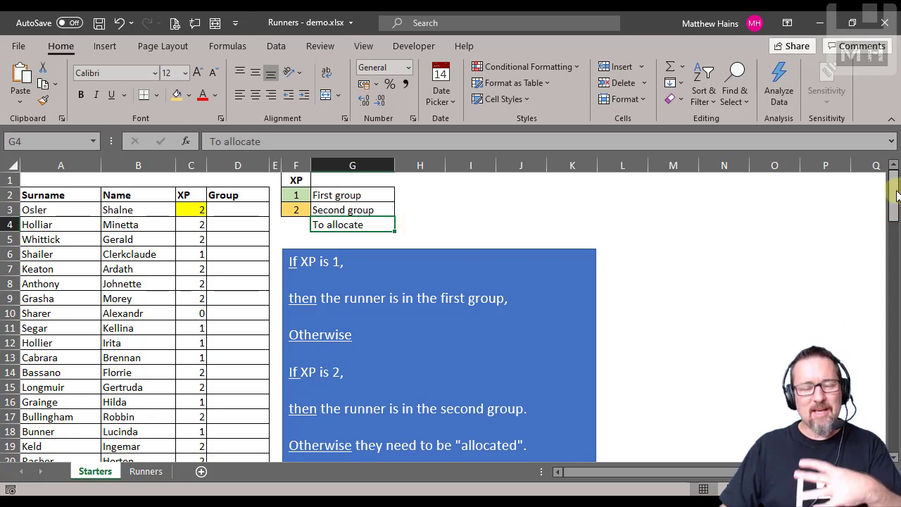
- Complete the relative-reference IF formula in the second formula note by adding G4 as its final argument
drag(895, 195, 894, 220)
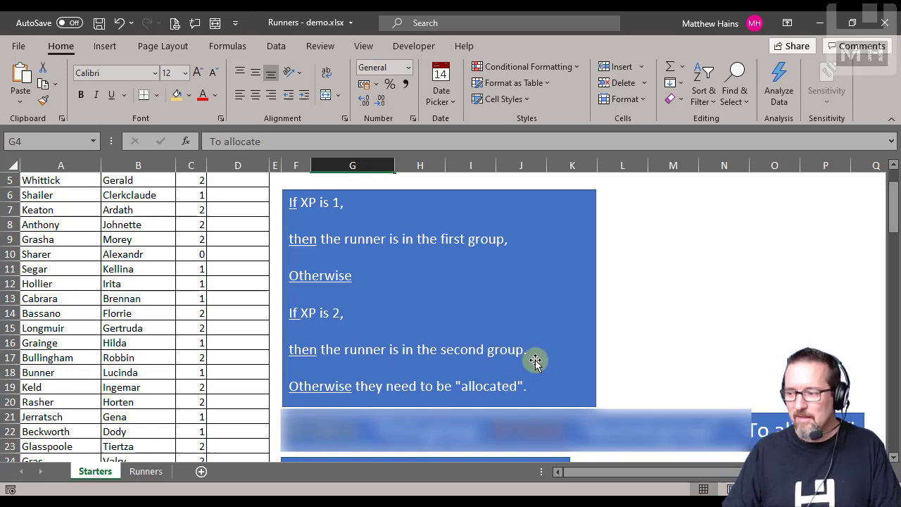
drag(890, 201, 890, 242)
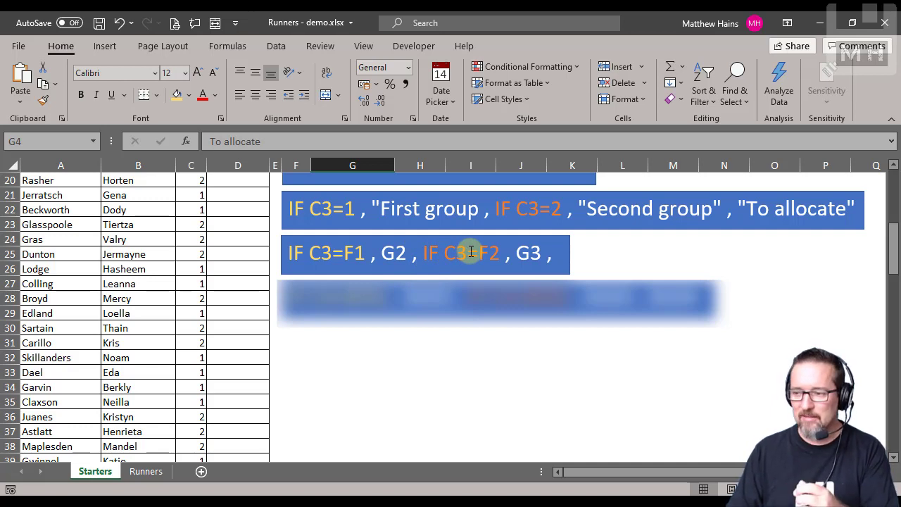
click(563, 254)
text(G4)
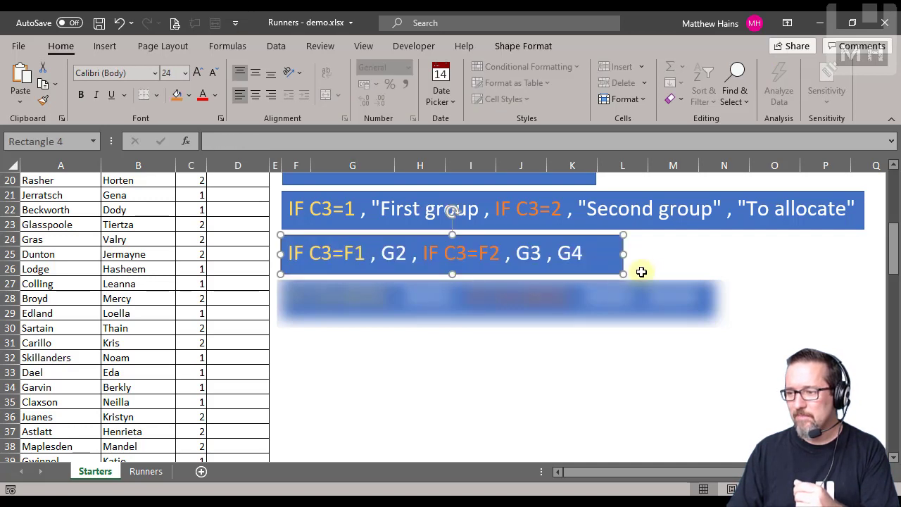
click(657, 255)
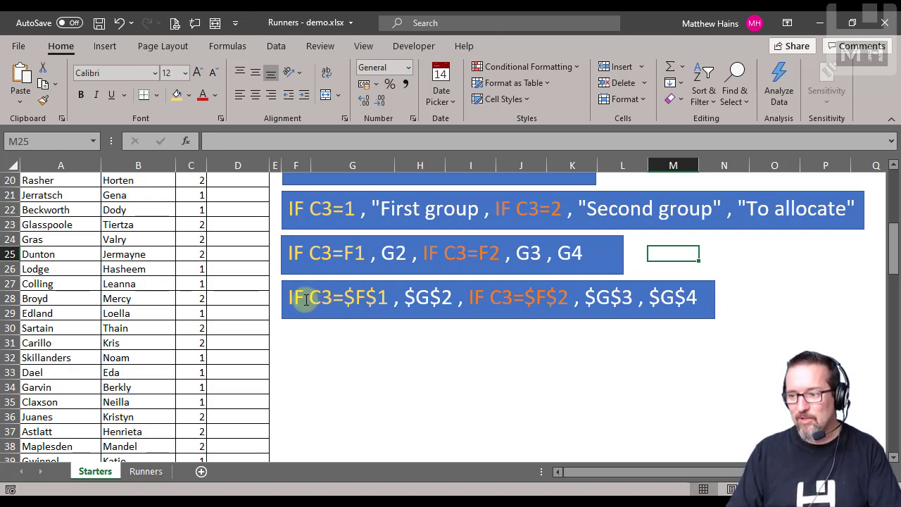
- Review the absolute-reference formula note, the first runner's row, and the group labels in G2:G4
click(302, 296)
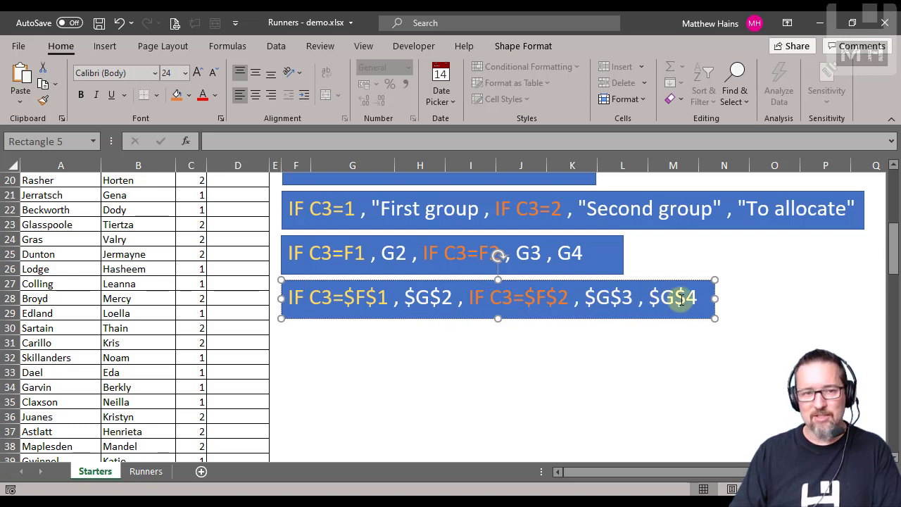
scroll(623, 342, up, 6)
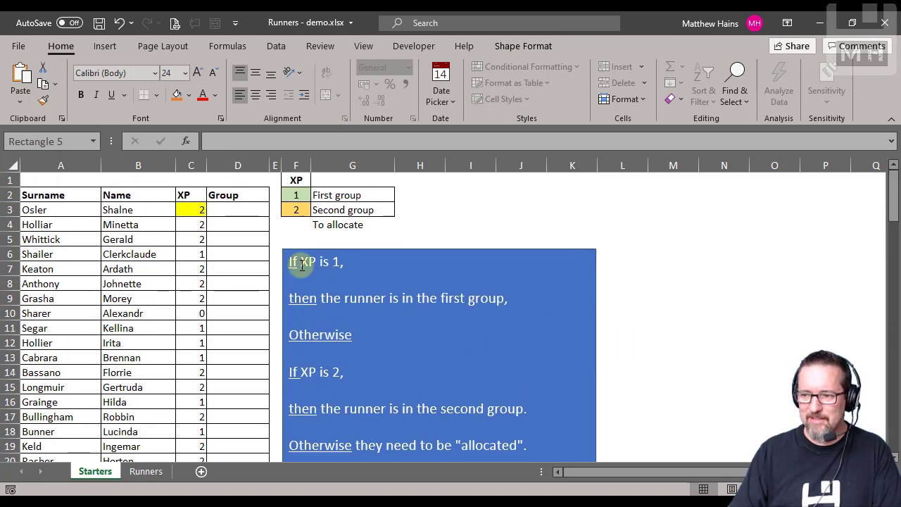
click(253, 208)
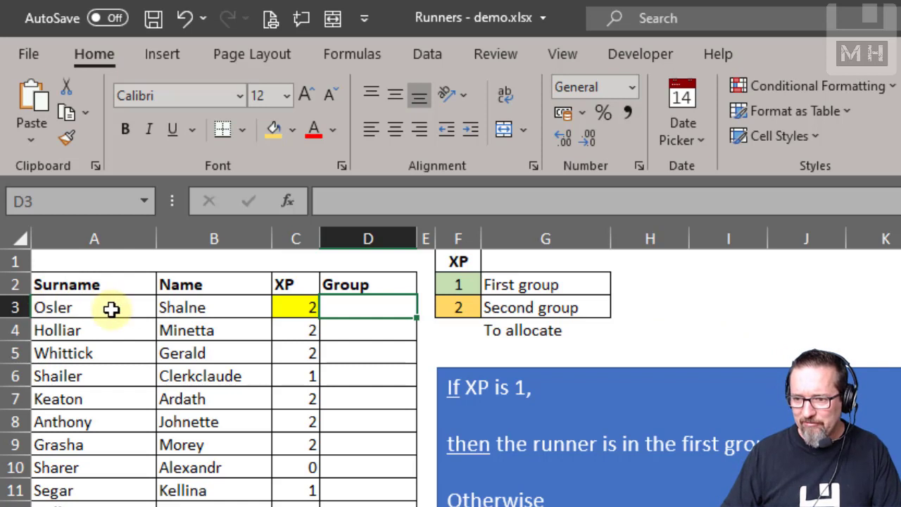
click(126, 307)
click(211, 308)
click(291, 307)
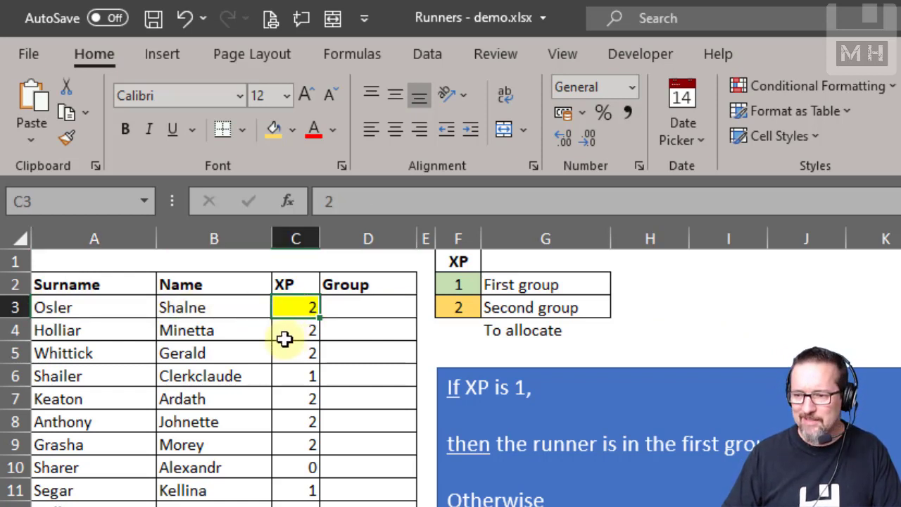
click(380, 304)
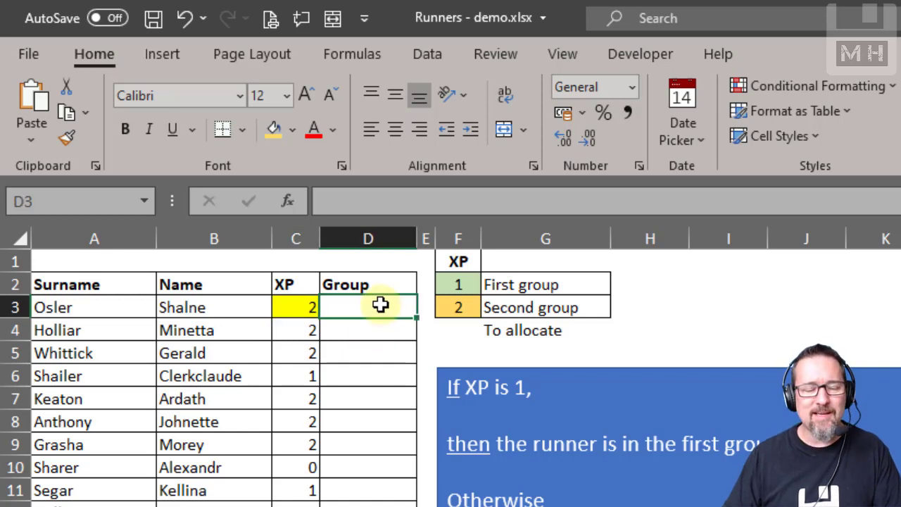
click(297, 306)
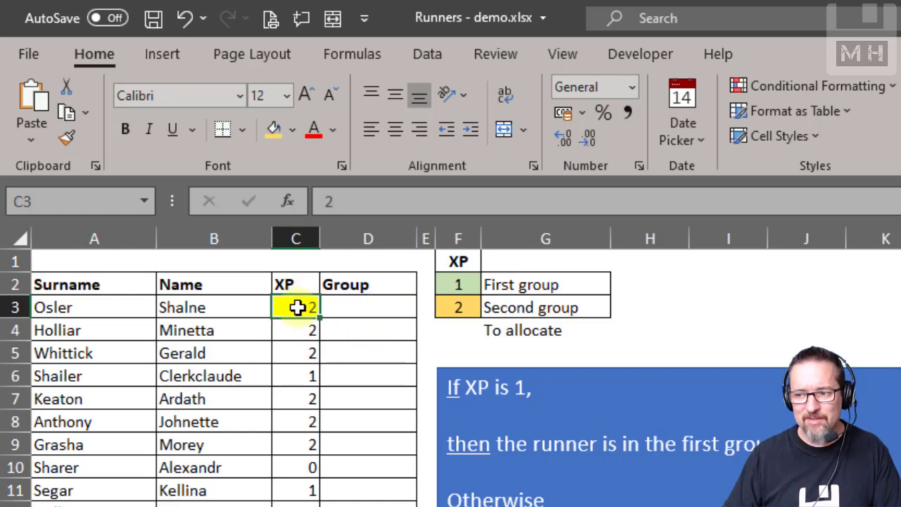
click(349, 307)
click(553, 283)
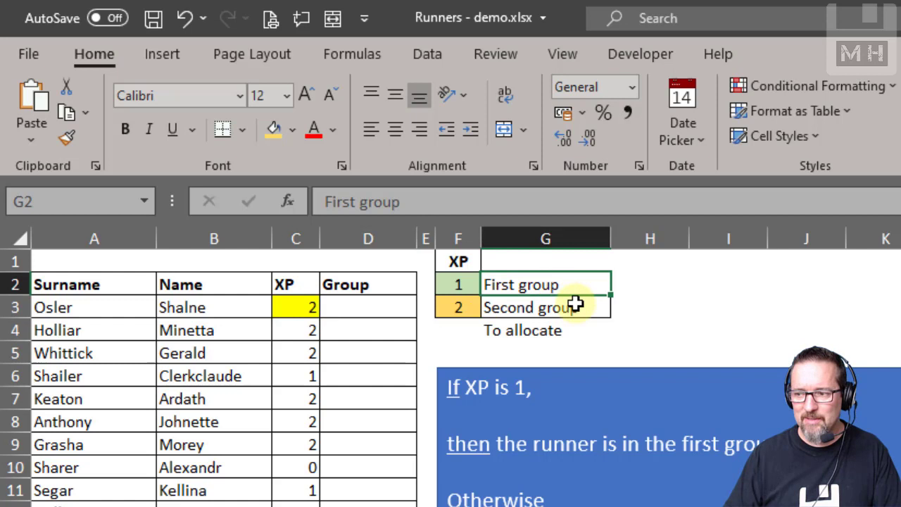
click(576, 305)
click(584, 327)
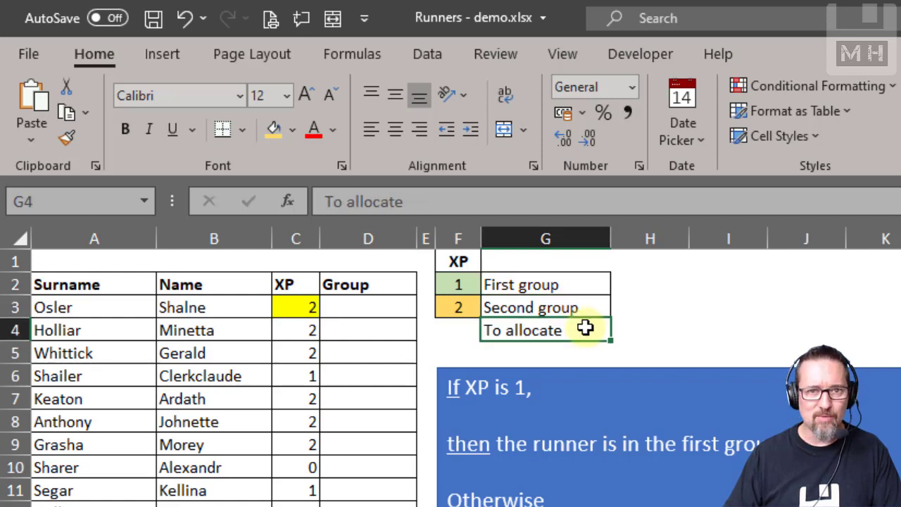
- Start an IF formula in D3 with the logical test C3=$F$2, making the F2 reference absolute
click(388, 316)
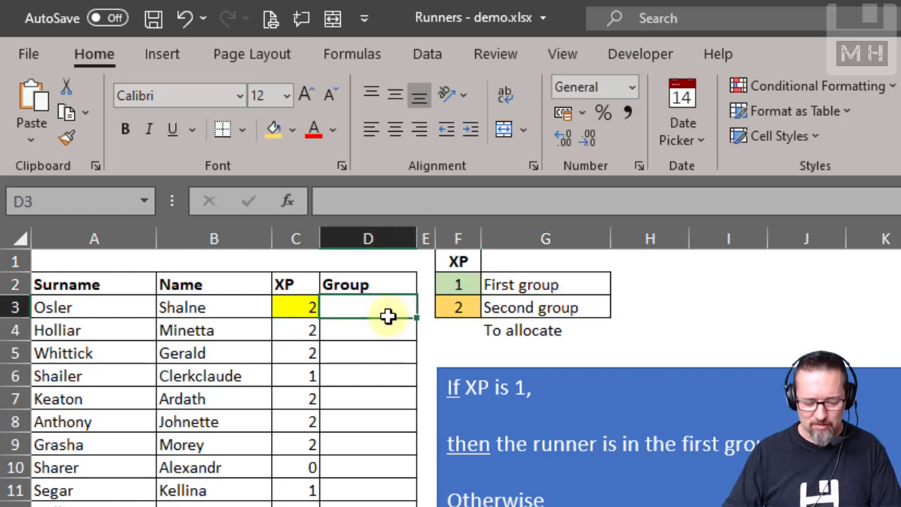
text(=if)
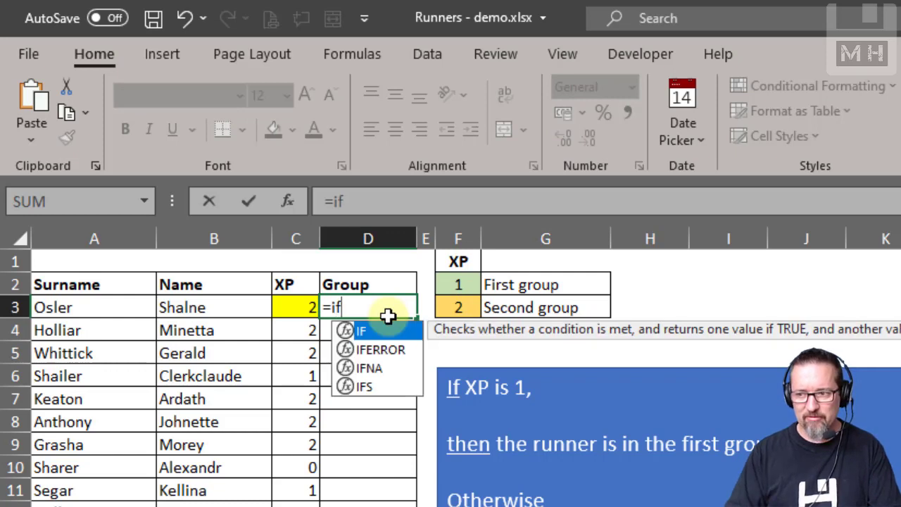
key(Tab)
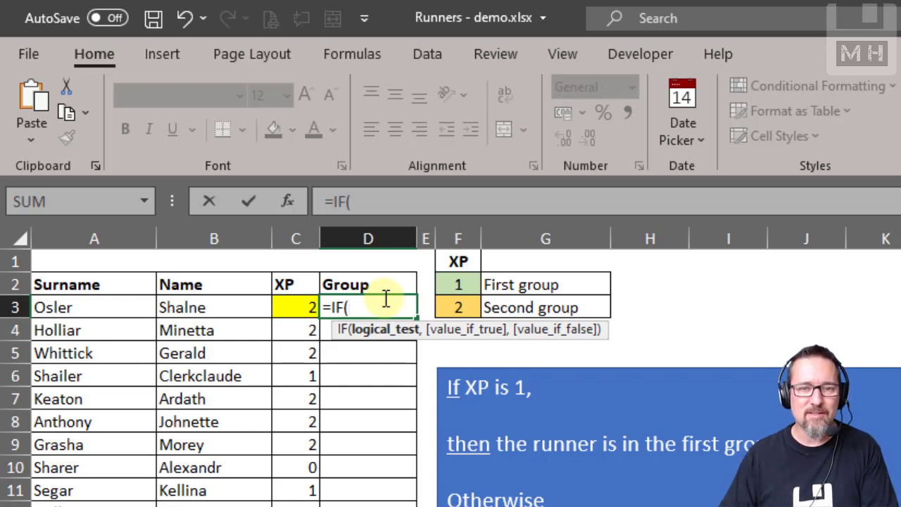
click(292, 307)
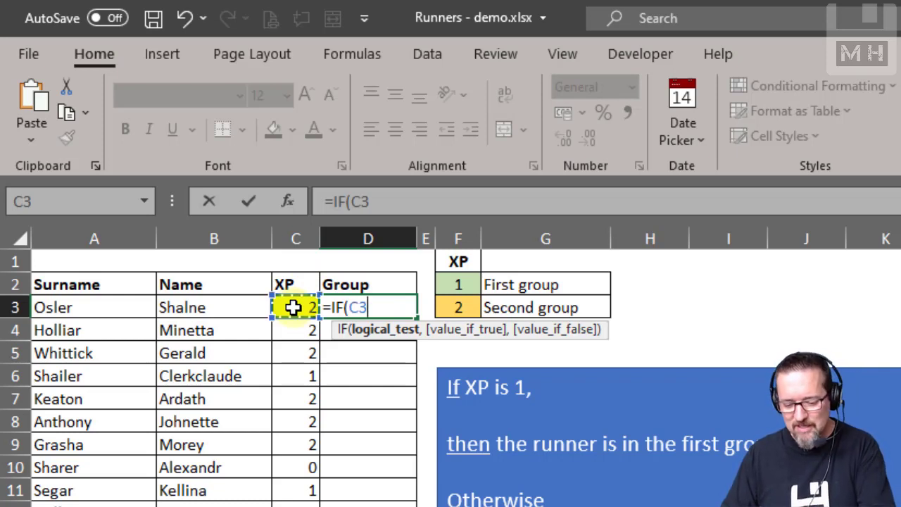
text(=)
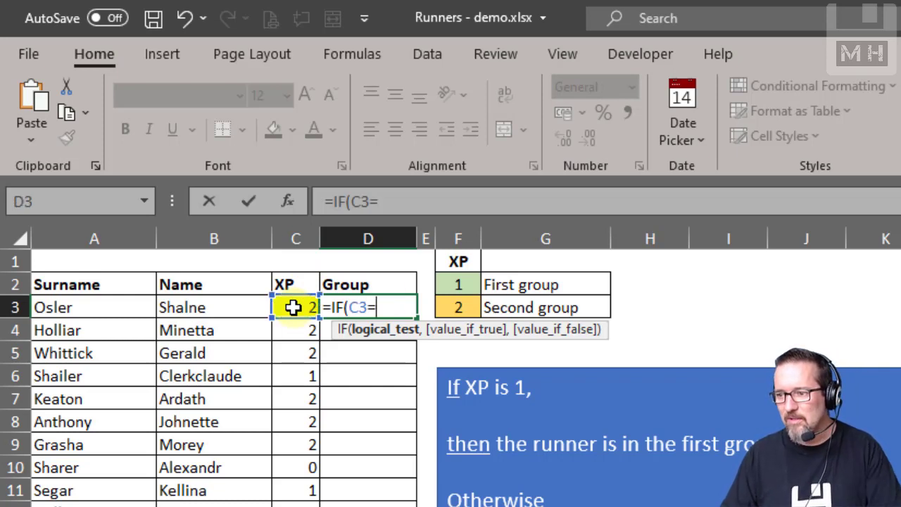
click(465, 284)
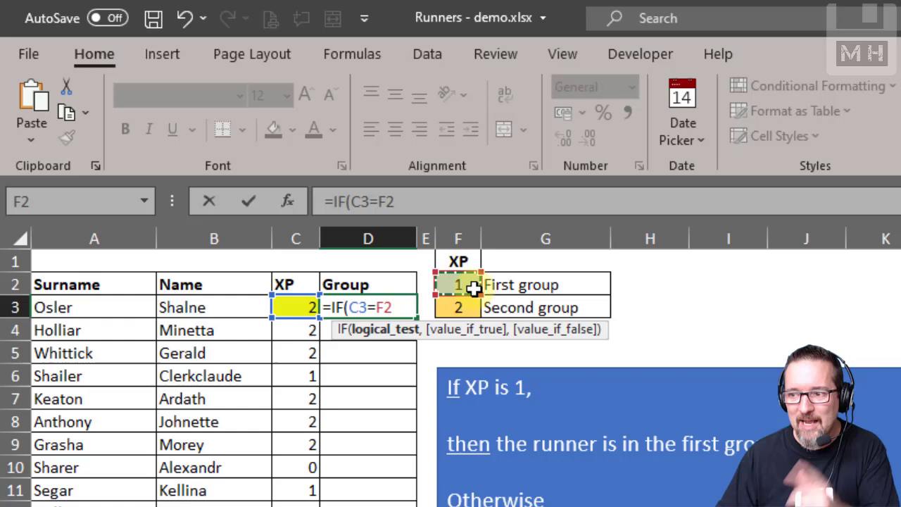
click(439, 203)
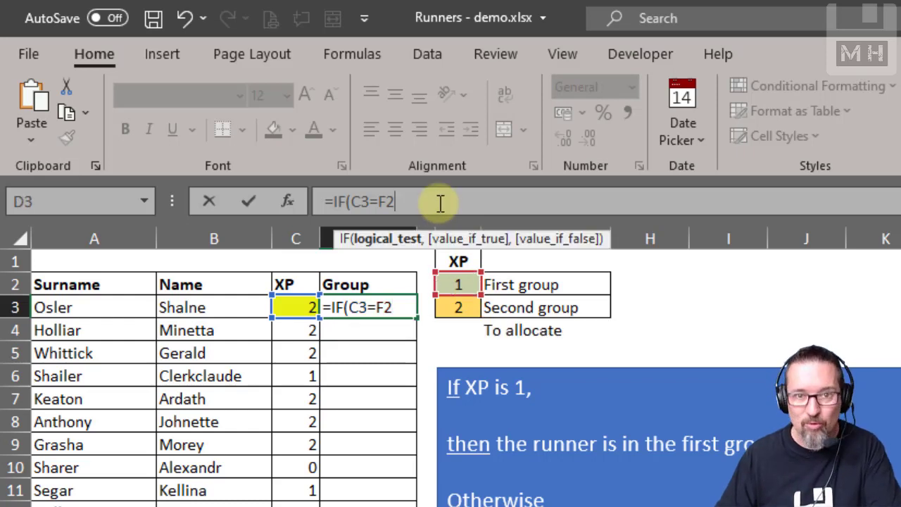
key(F4)
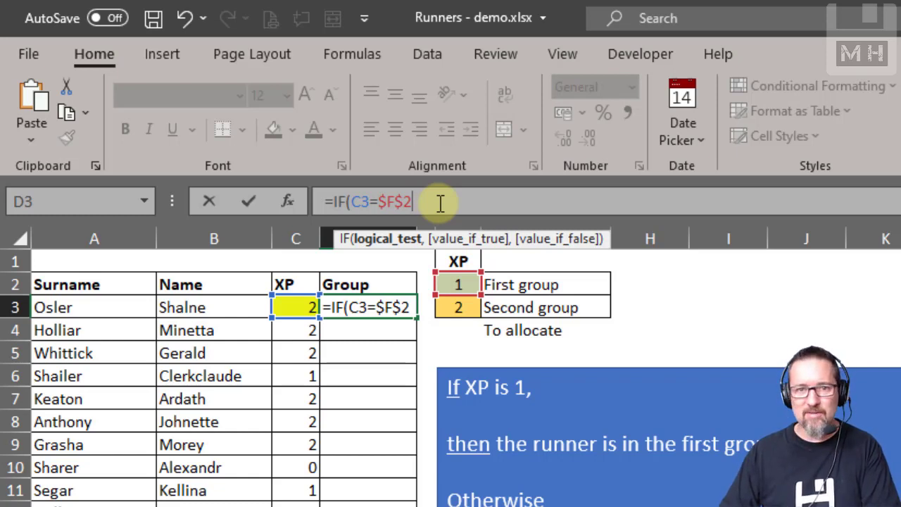
text(,)
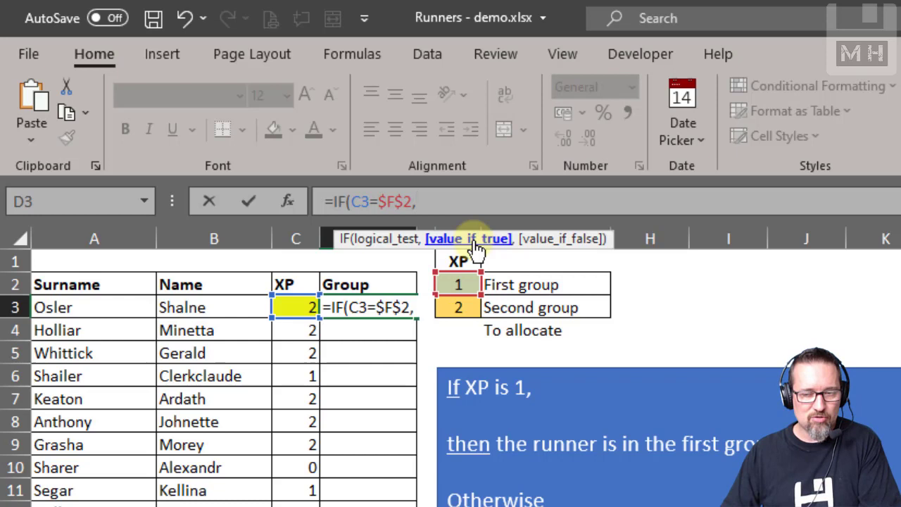
- Use the absolute reference $G$2 as the formula's value if true and continue to the value-if-false argument
click(531, 284)
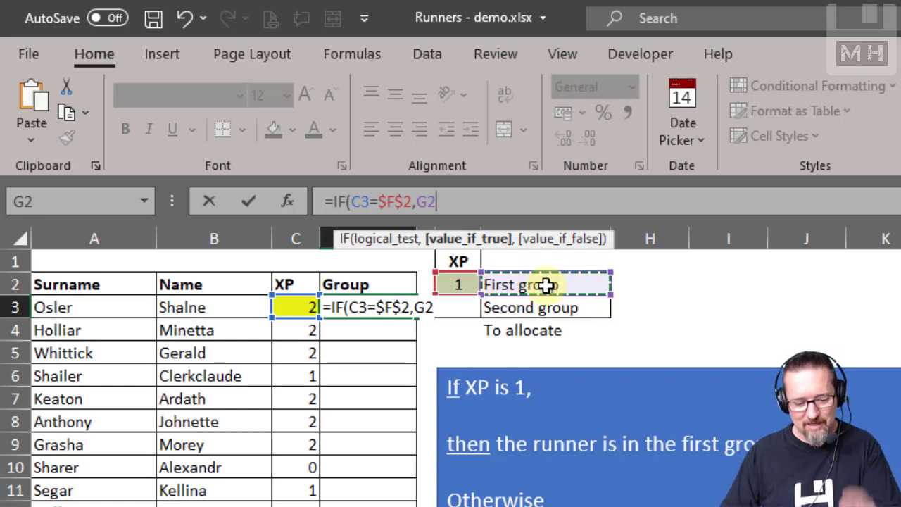
key(F4)
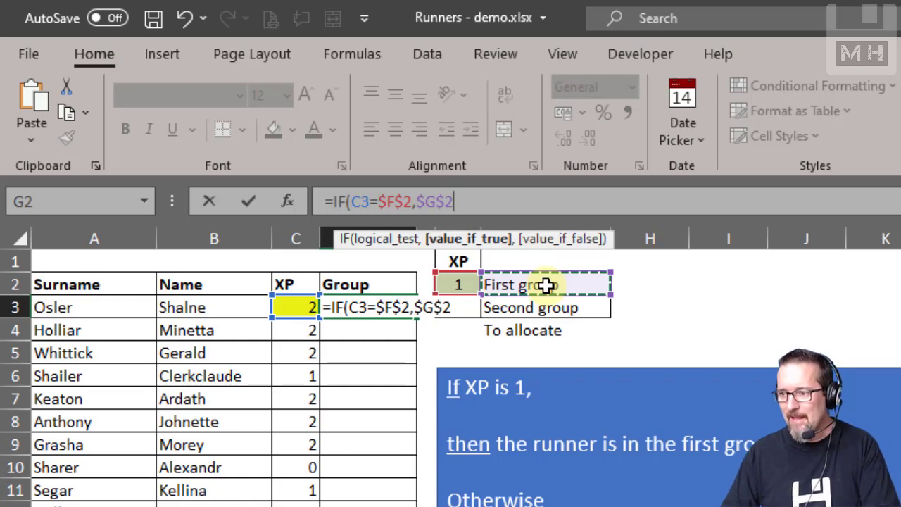
text(,)
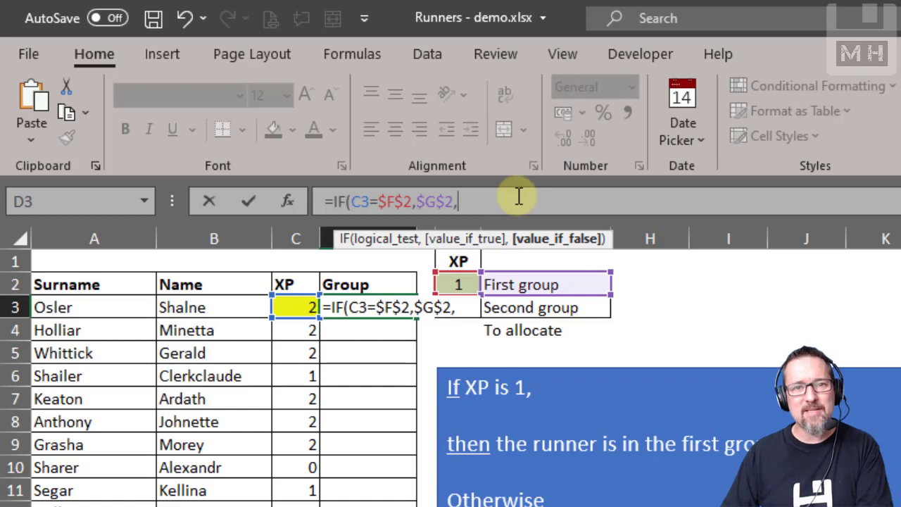
- Nest a second IF as the value-if-false argument with the logical test C3=$F$3, making the F3 reference absolute
text(IF)
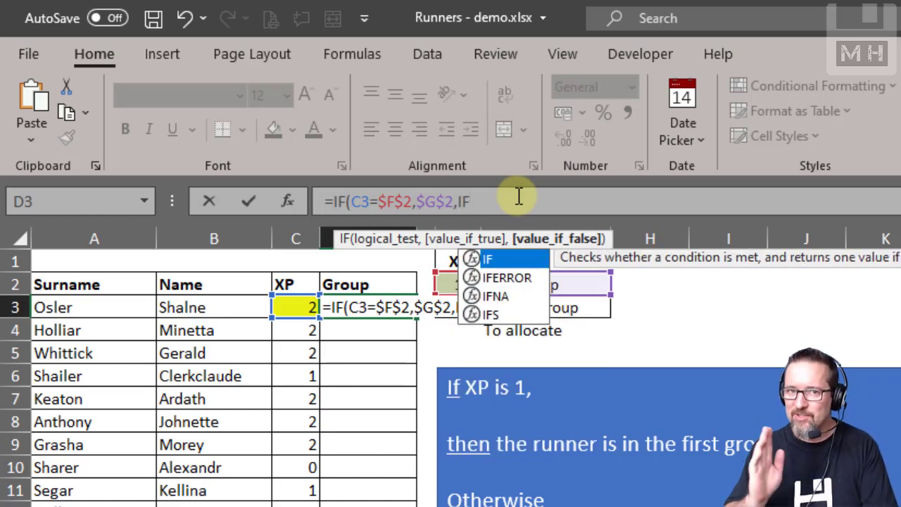
text(()
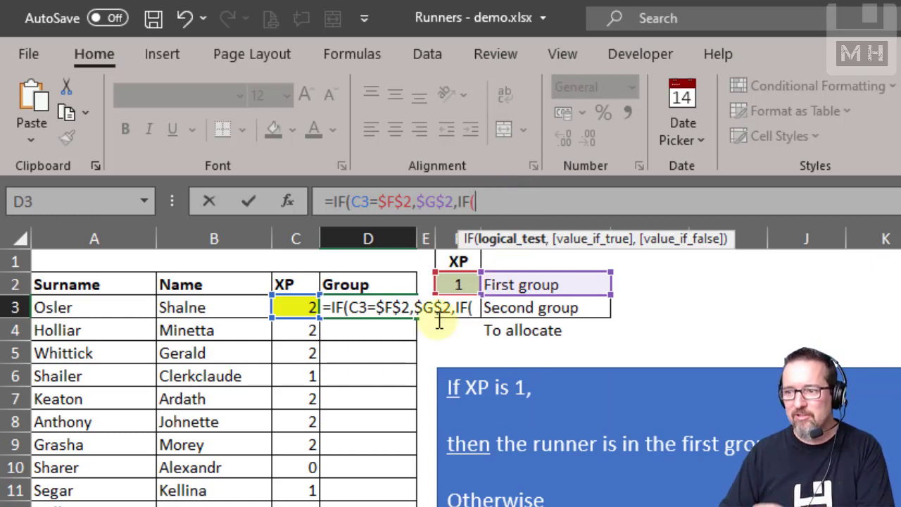
click(298, 304)
text(=)
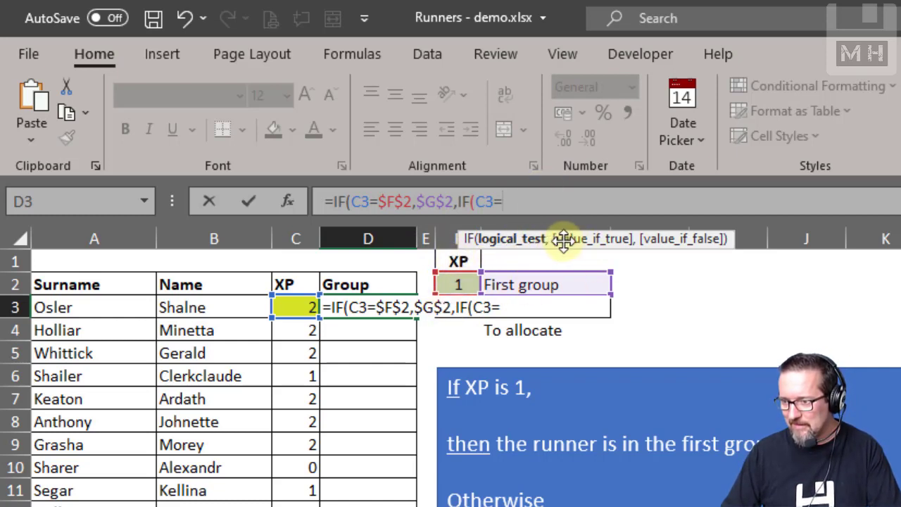
click(458, 307)
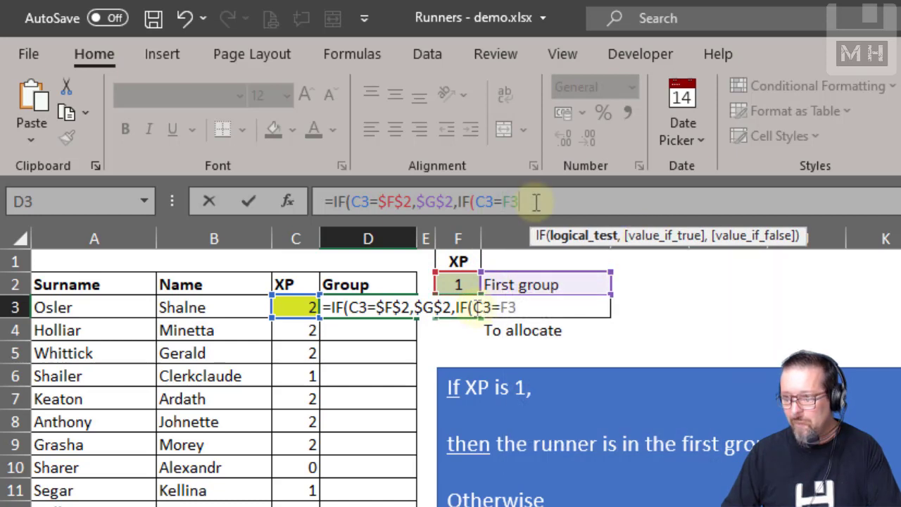
key(F4)
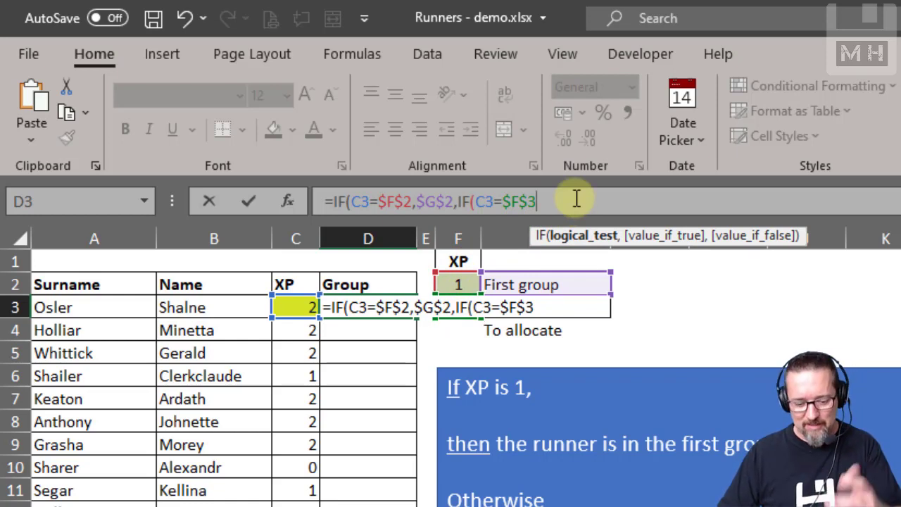
text(,)
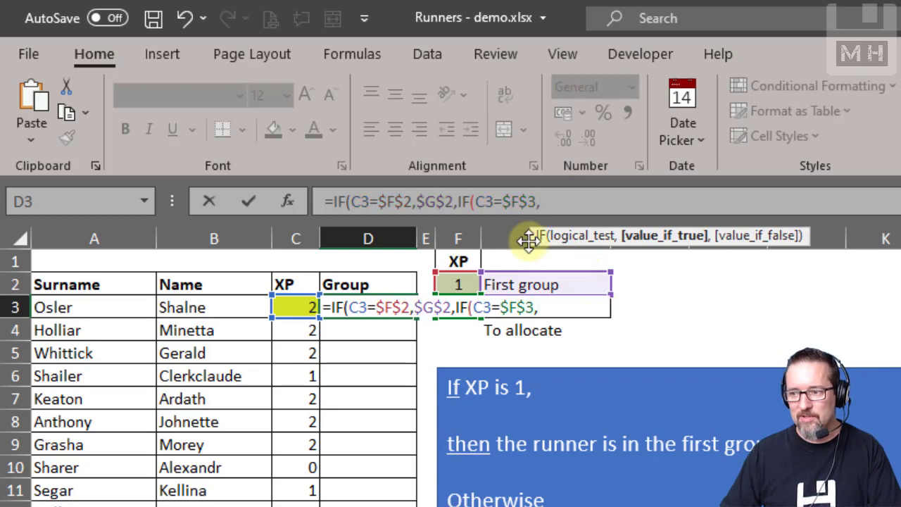
- Use the absolute reference $G$3 as the nested IF's value if true and continue to its value-if-false argument
click(569, 235)
click(570, 203)
text(G3)
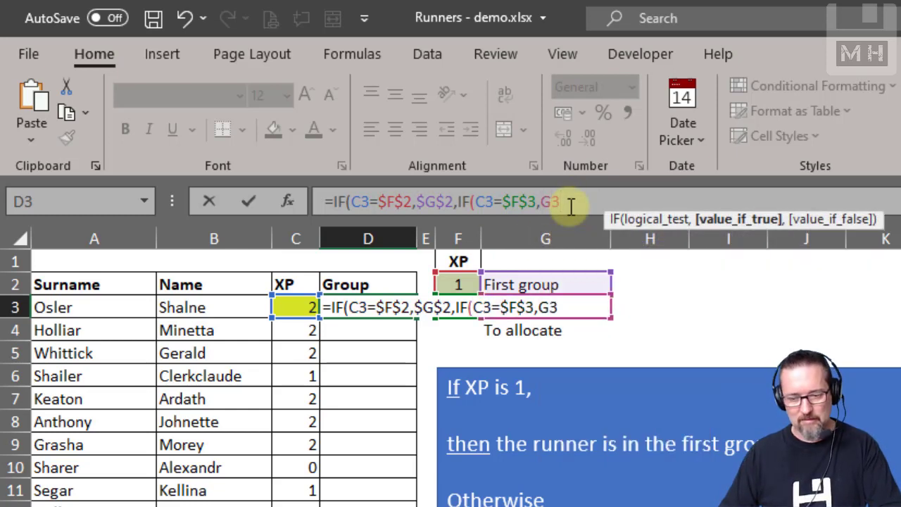
key(F4)
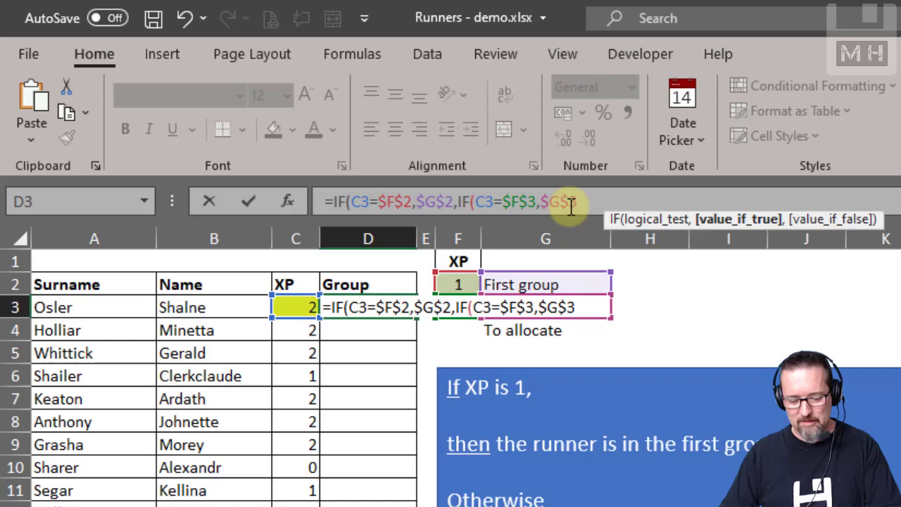
text(,)
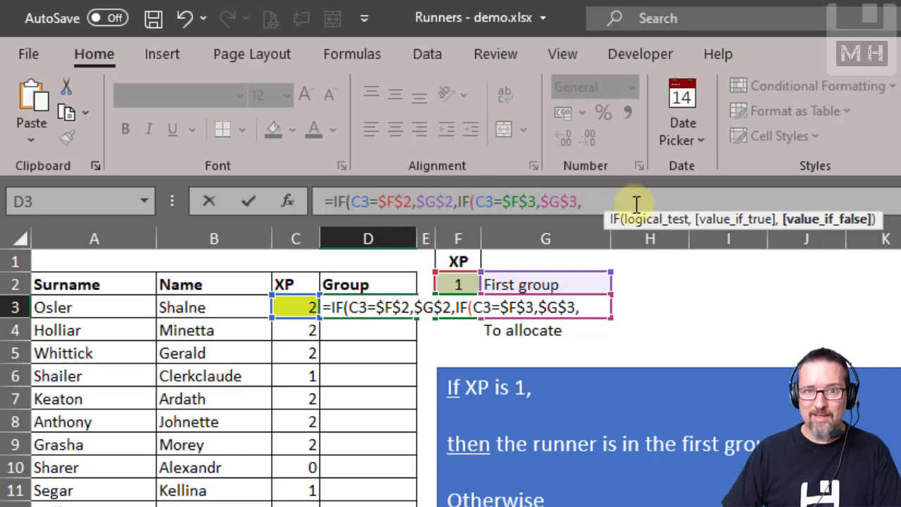
- Set the nested IF's value if false to $G$4, close both IF functions, and enter the formula in D3
click(539, 333)
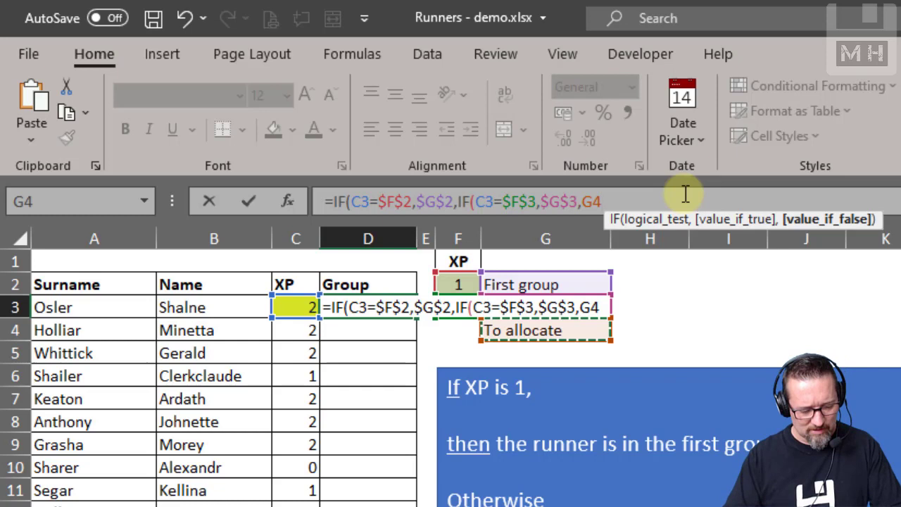
key(F4)
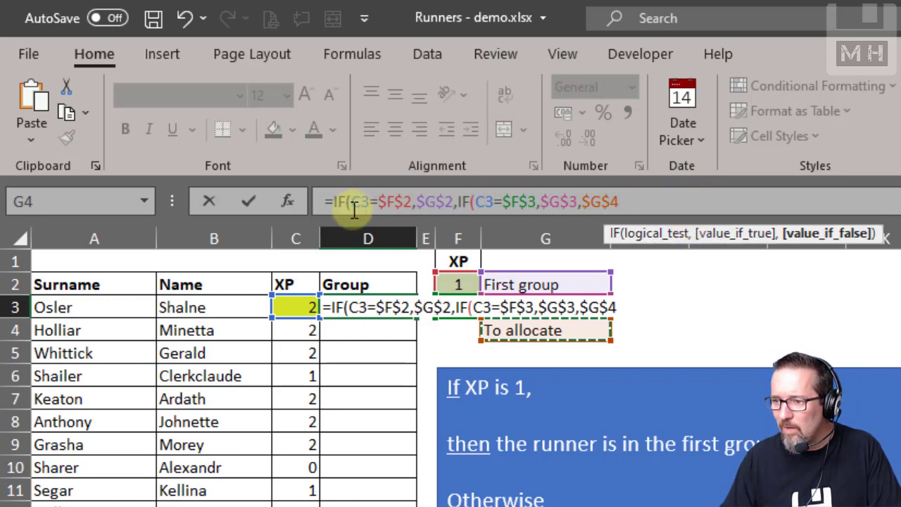
click(677, 201)
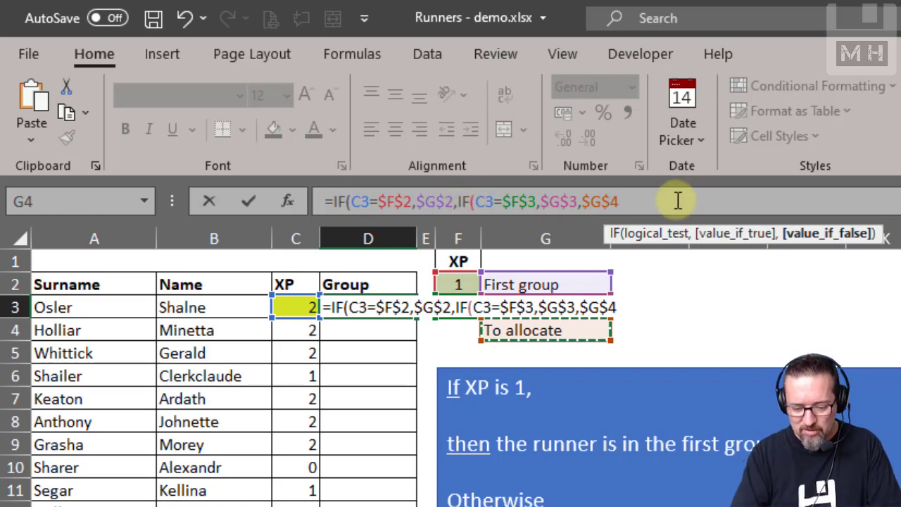
text()))
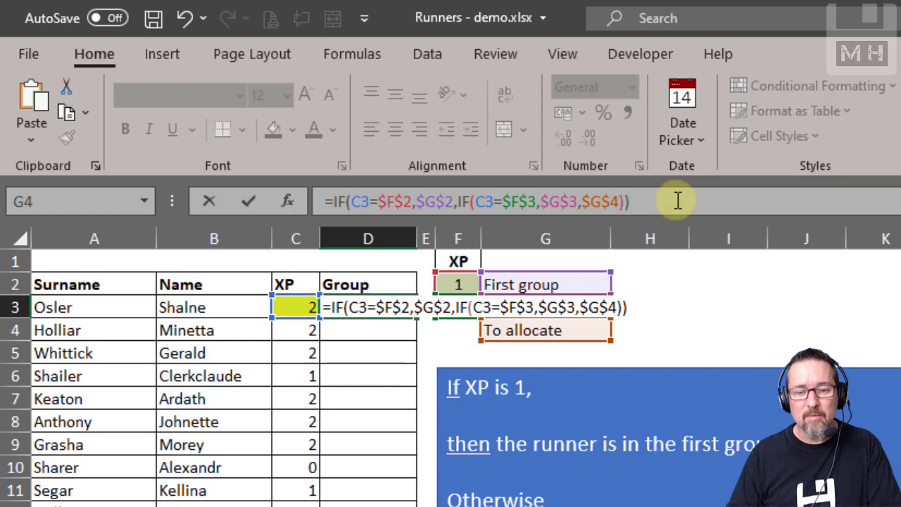
key(Return)
key(Up)
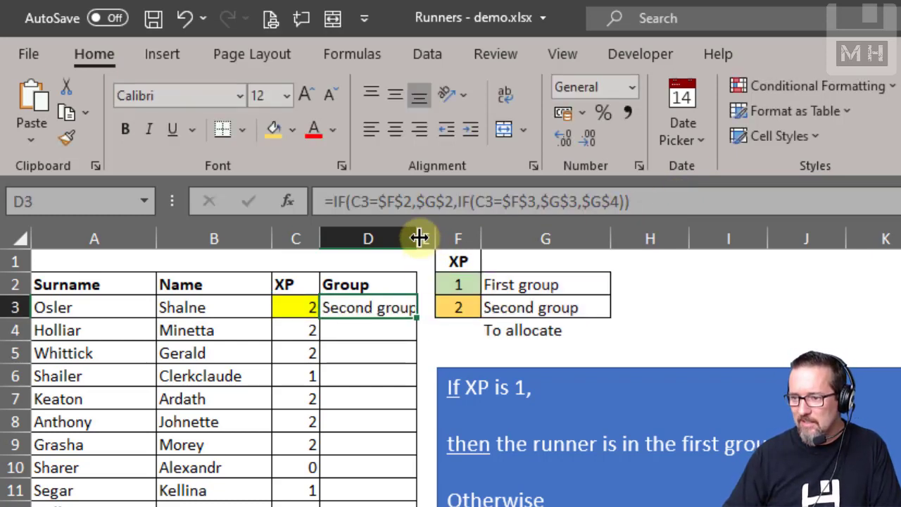
- Widen the Group column to fit its text and fill the D3 formula down to D4
drag(418, 238, 429, 239)
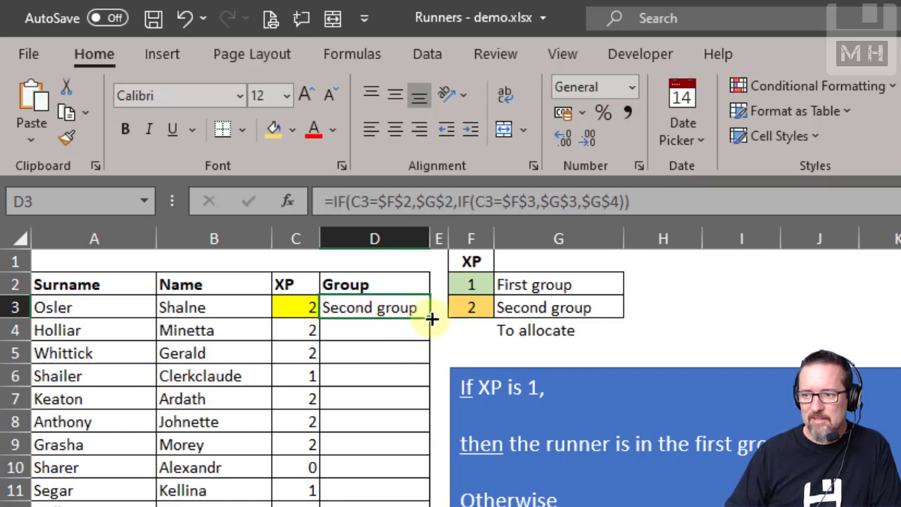
drag(431, 319, 426, 335)
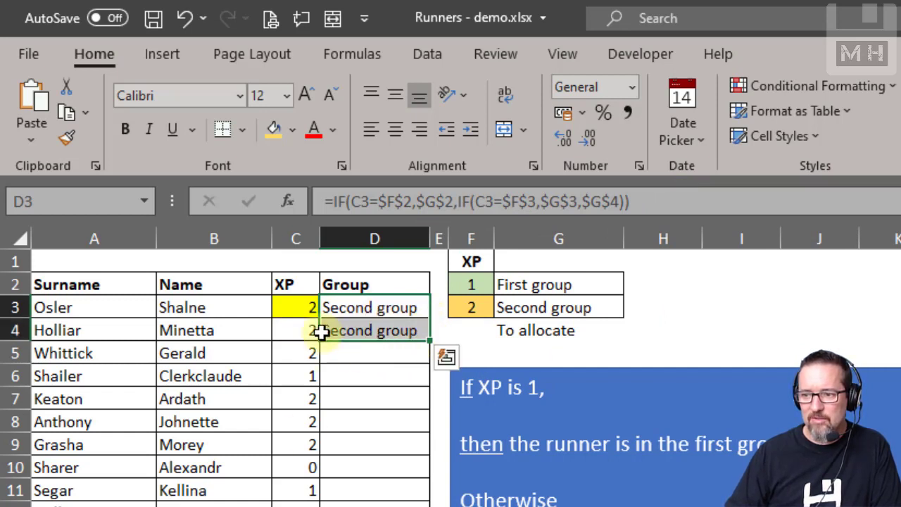
click(431, 345)
- Fill the group formula from D4 down to D10 and check the XP value and assigned group in row 10
click(425, 332)
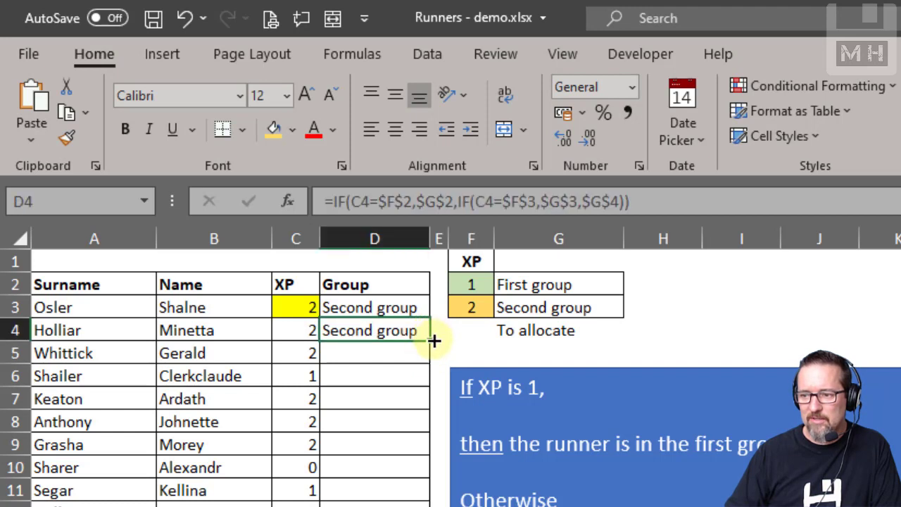
drag(433, 340, 423, 378)
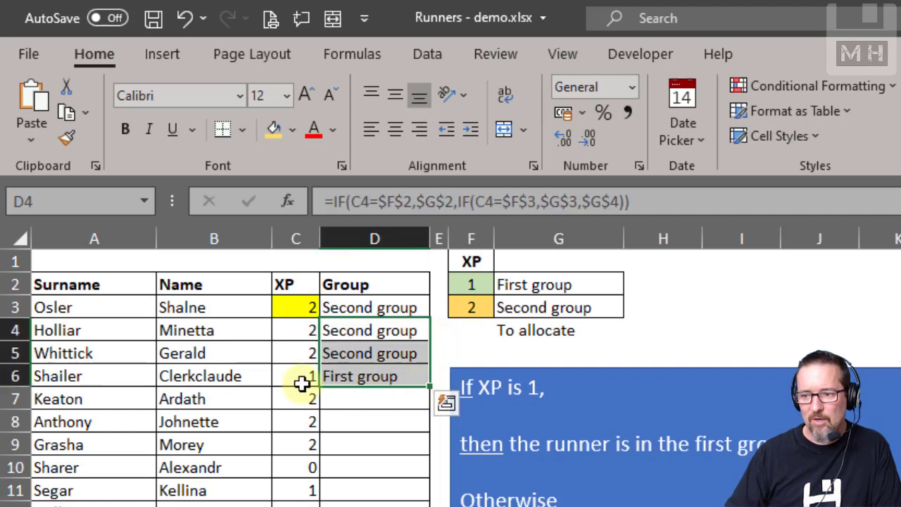
click(392, 380)
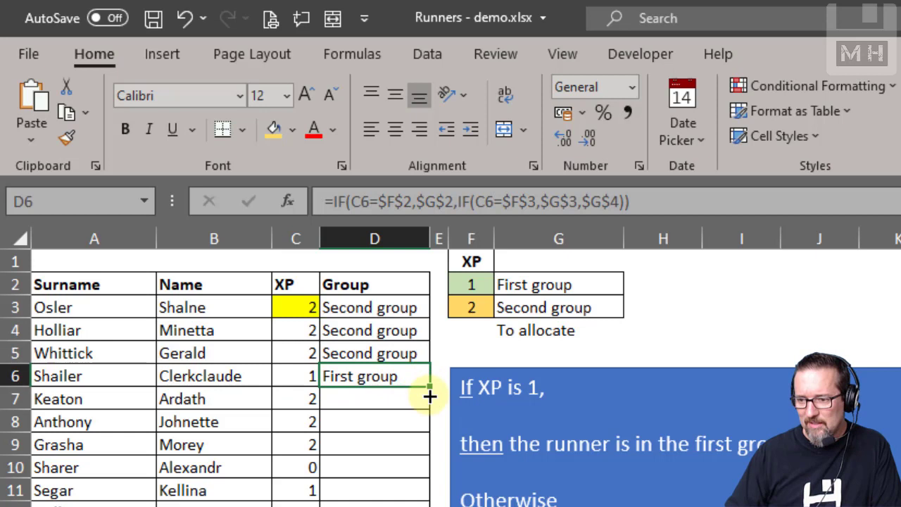
drag(429, 396, 420, 470)
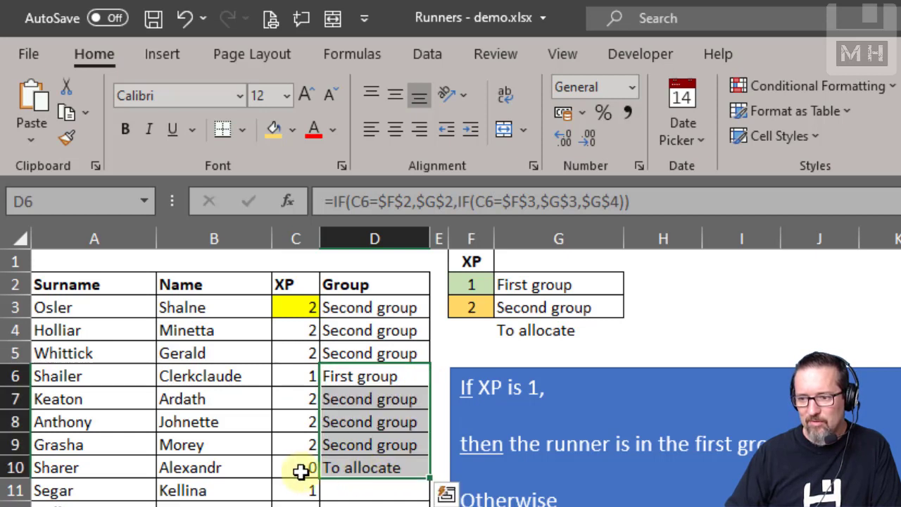
click(300, 470)
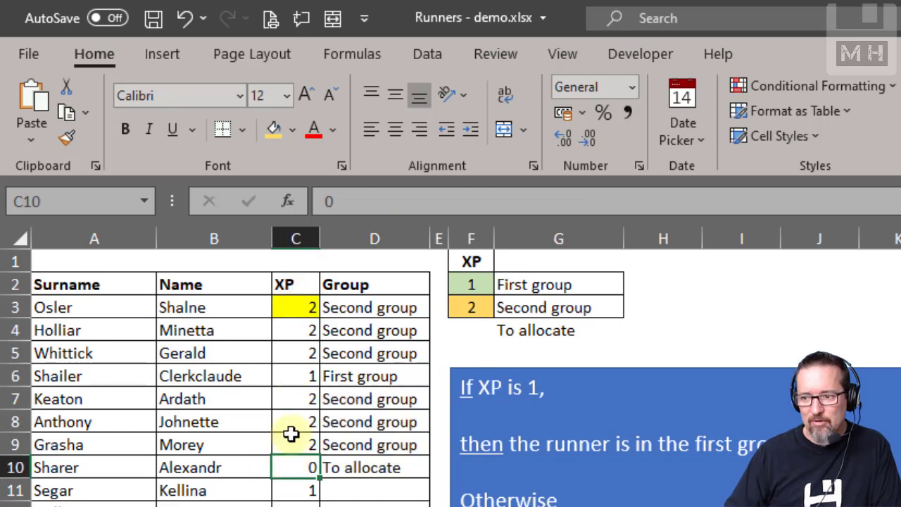
click(369, 468)
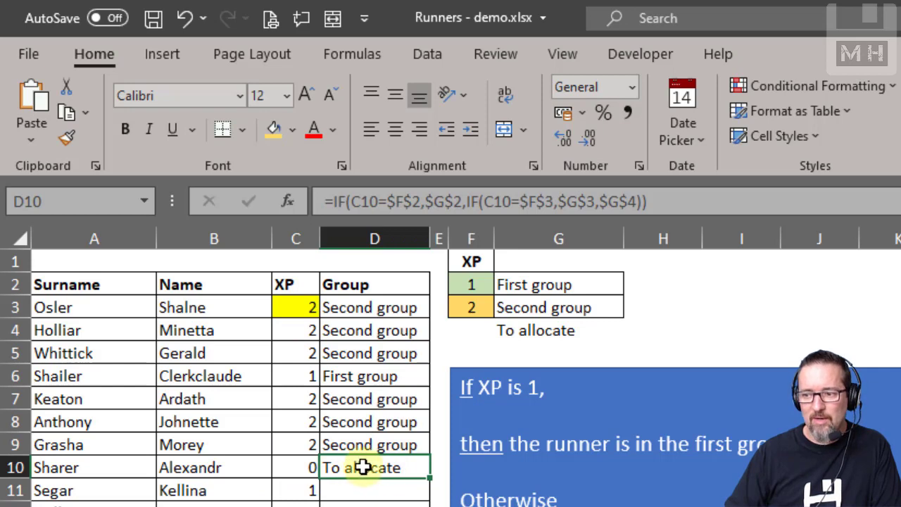